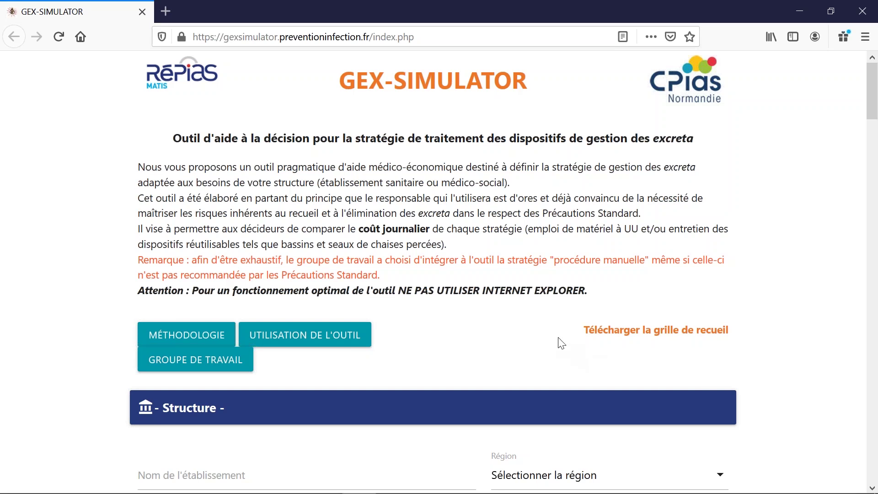
Read the methodology, the tool's instructions for use and the working group information, closing each one after viewing.
click(211, 336)
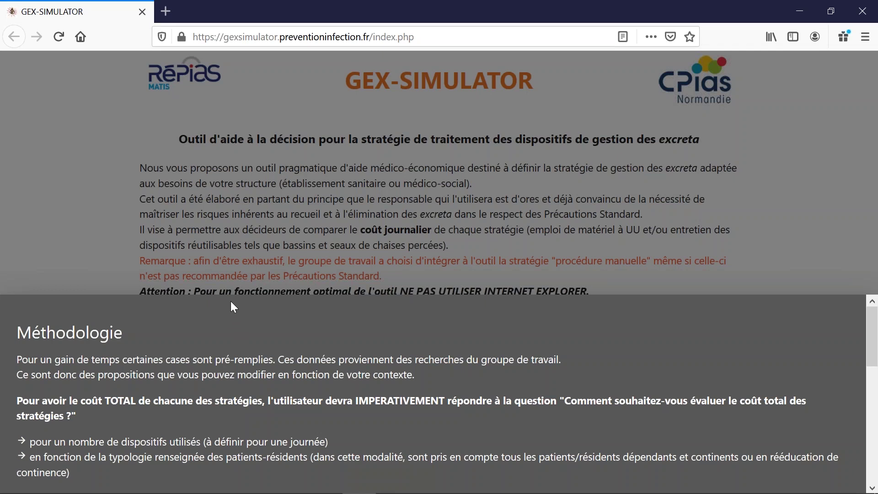
click(229, 270)
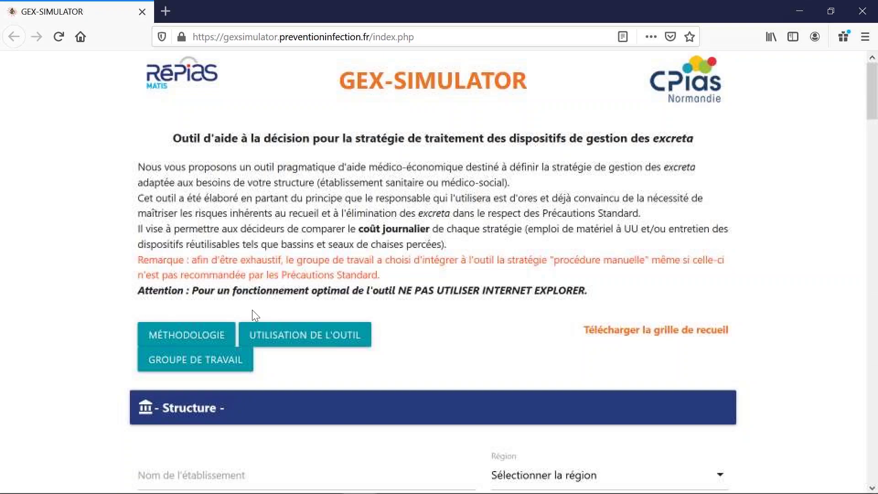
click(300, 338)
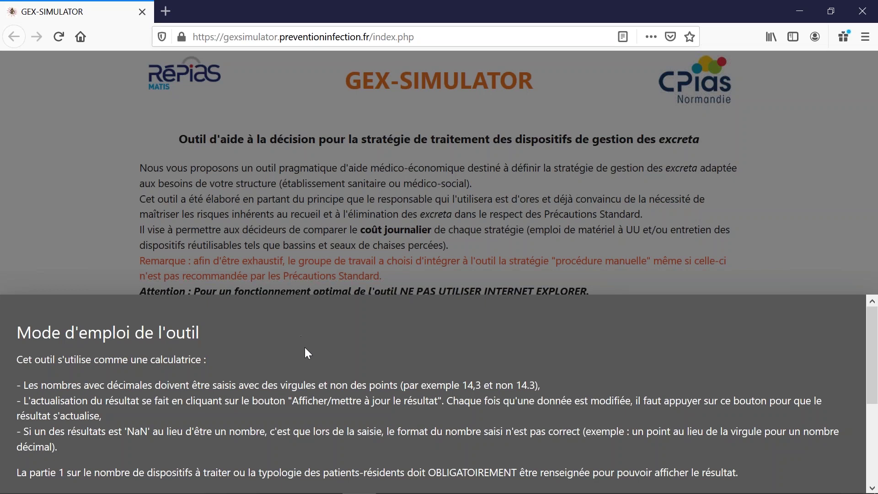
mouse_move(873, 325)
mouse_down()
mouse_move(873, 398)
mouse_move(875, 326)
mouse_up()
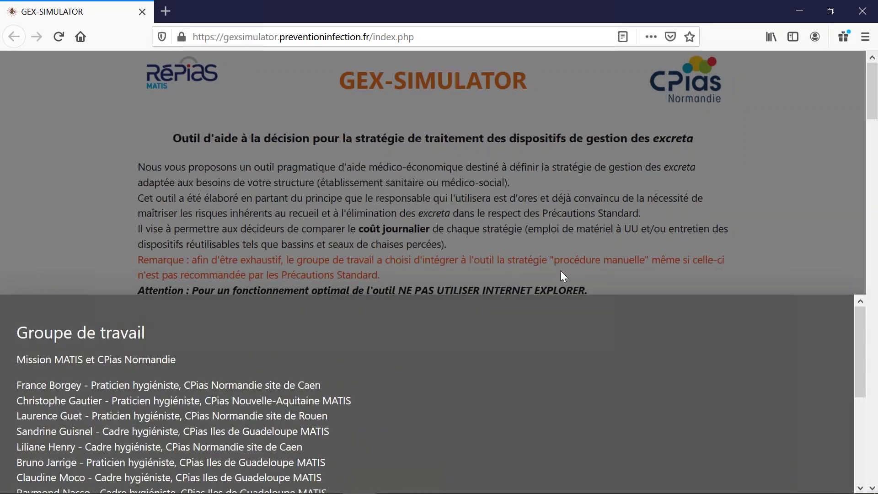
click(560, 271)
Look through the region choices for the structure and the options for evaluating the total cost of the strategies, without selecting any.
scroll(720, 269, down, 4)
click(720, 269)
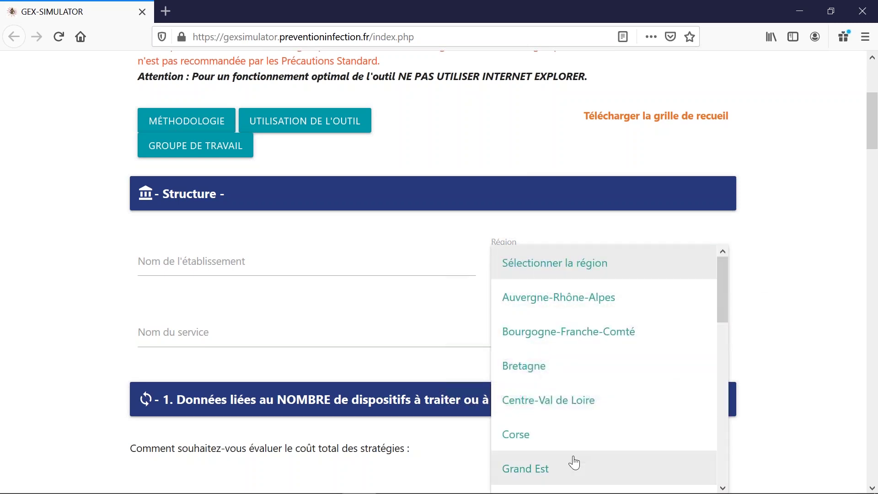
click(767, 352)
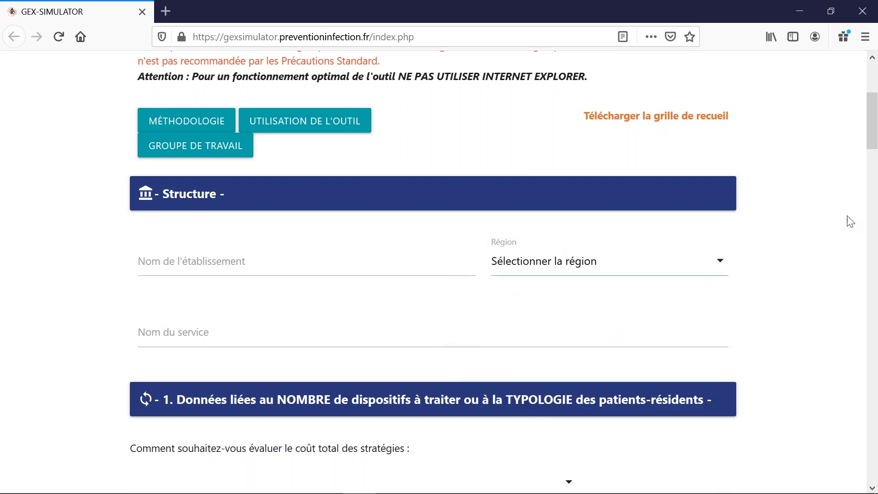
drag(873, 136, 874, 162)
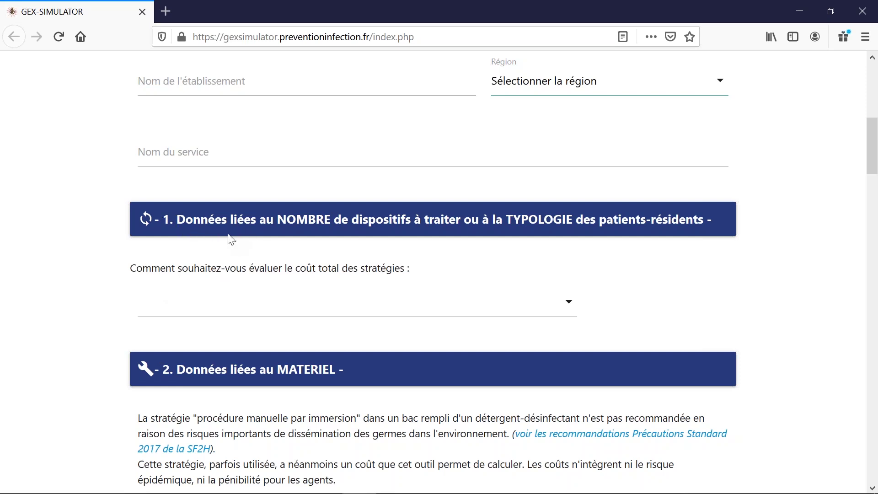
click(570, 310)
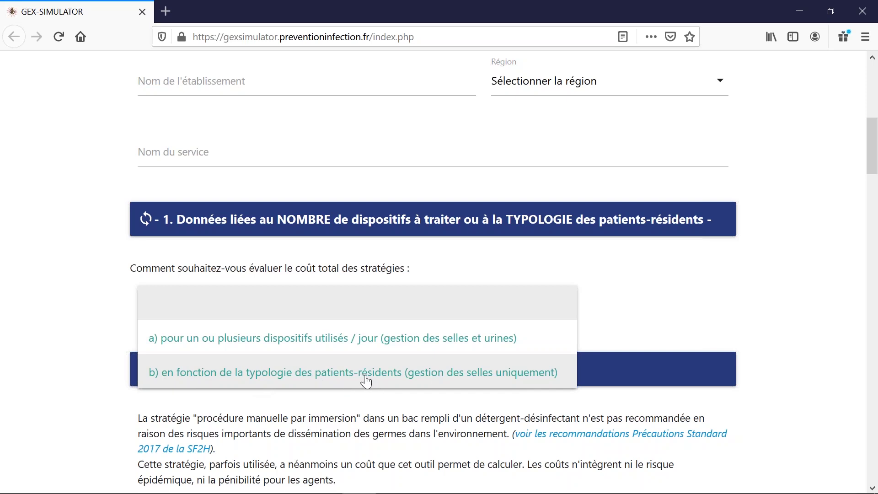
click(721, 286)
Review the equipment section's investment, consumables, water and electricity prices, and number of devices treated per cycle for each strategy.
drag(870, 175, 864, 203)
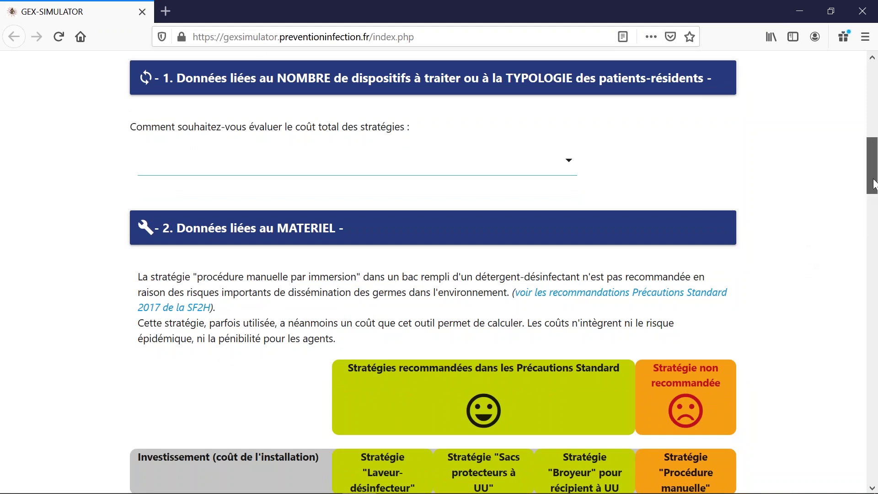
scroll(364, 367, down, 2)
scroll(365, 368, down, 3)
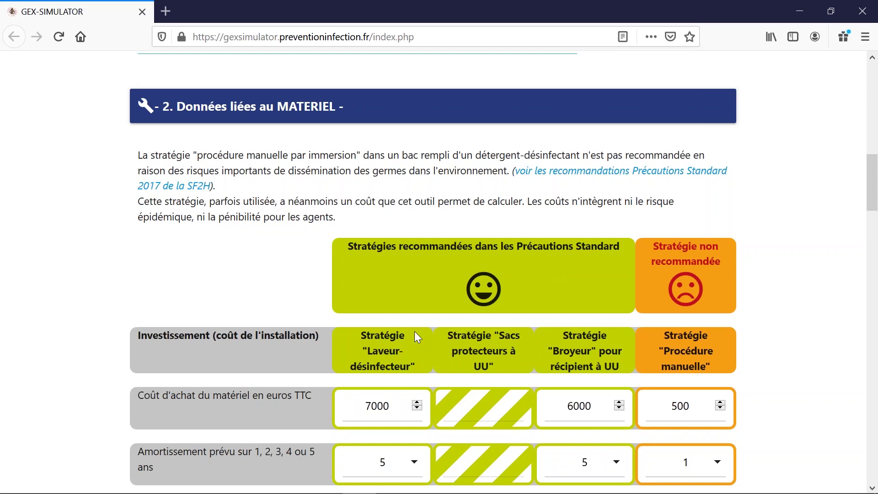
scroll(462, 375, down, 3)
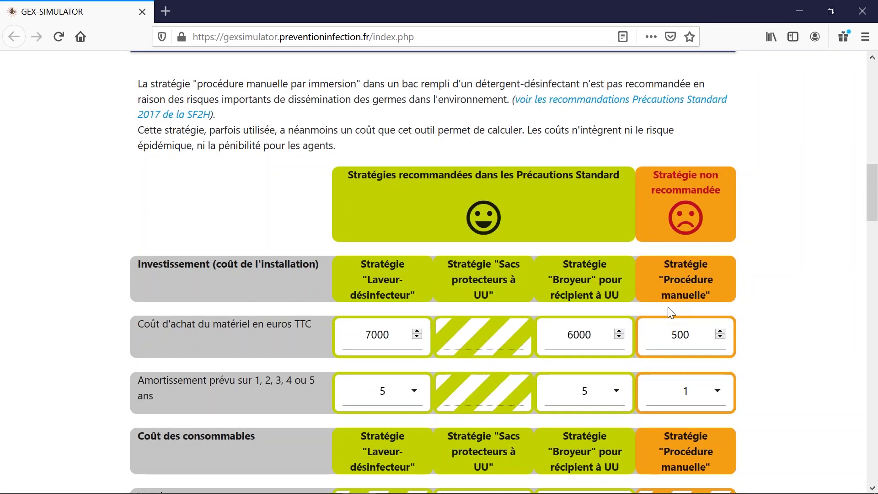
scroll(327, 289, down, 10)
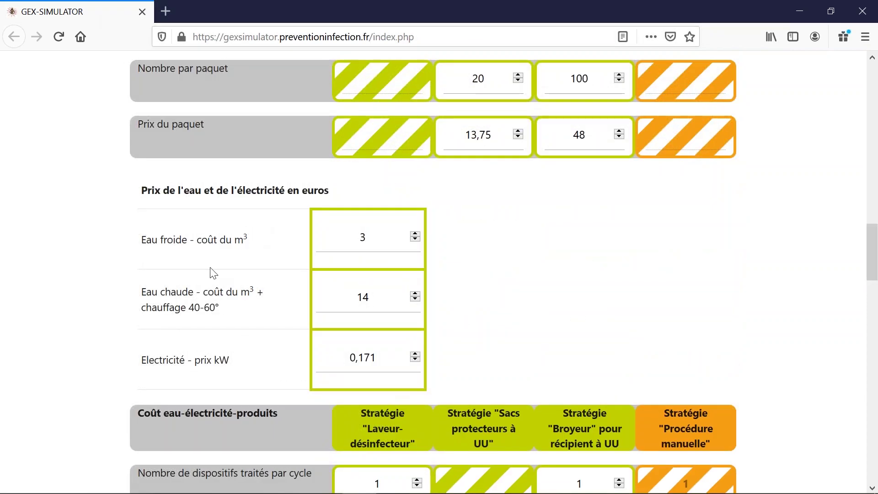
key(Tab)
scroll(695, 213, down, 6)
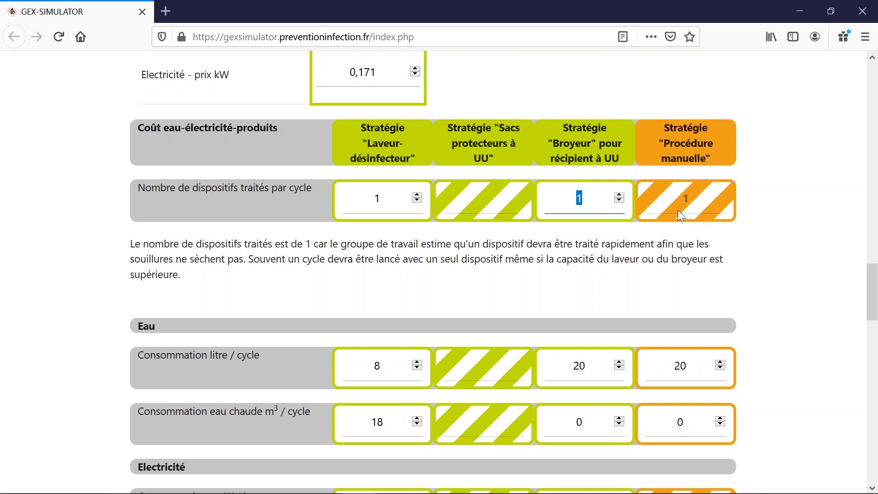
Review the water, electricity, detergent-disinfectant and descaler consumption, the annual maintenance cost, and the DAOM waste disposal cost.
scroll(267, 164, down, 5)
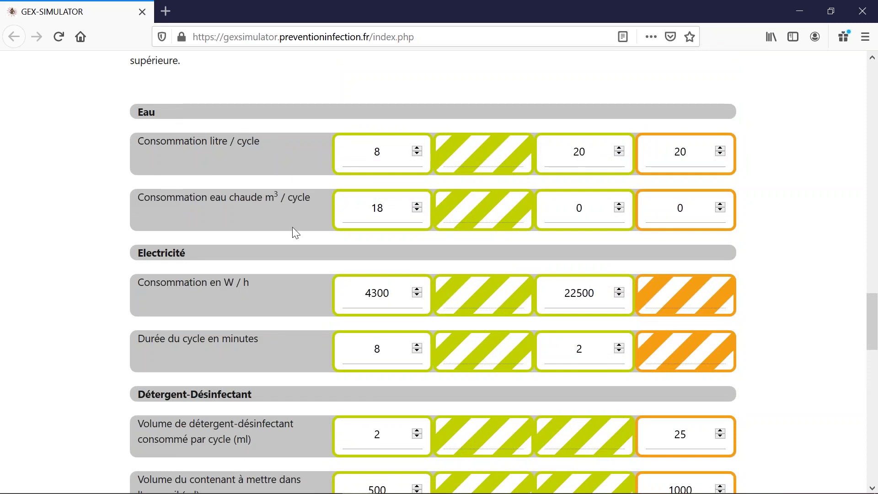
scroll(274, 214, down, 2)
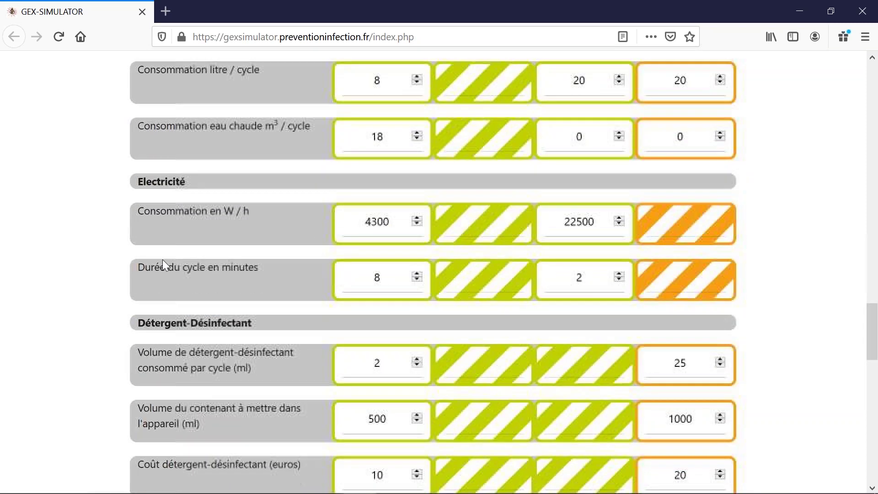
scroll(261, 249, down, 3)
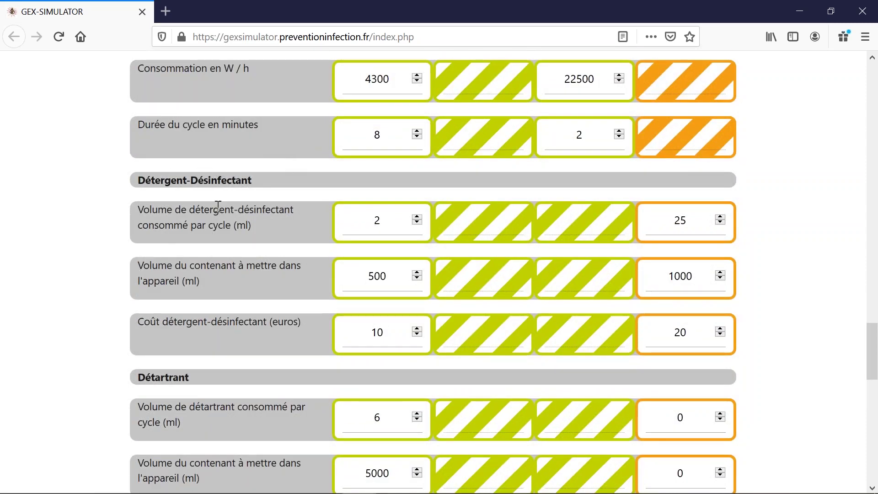
scroll(231, 256, down, 7)
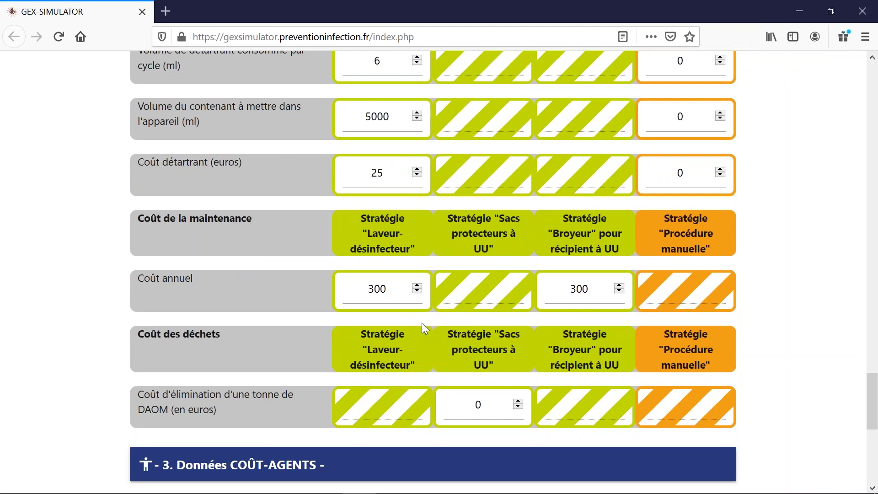
scroll(334, 323, down, 3)
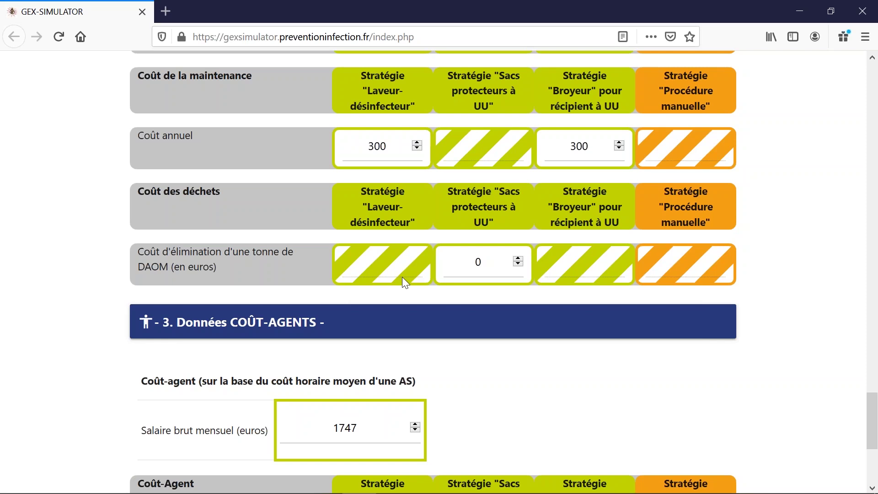
double_click(495, 263)
Examine the agents' gross monthly salary and the treatment time per container for each strategy, dismissing the McAfee notification.
scroll(445, 290, down, 5)
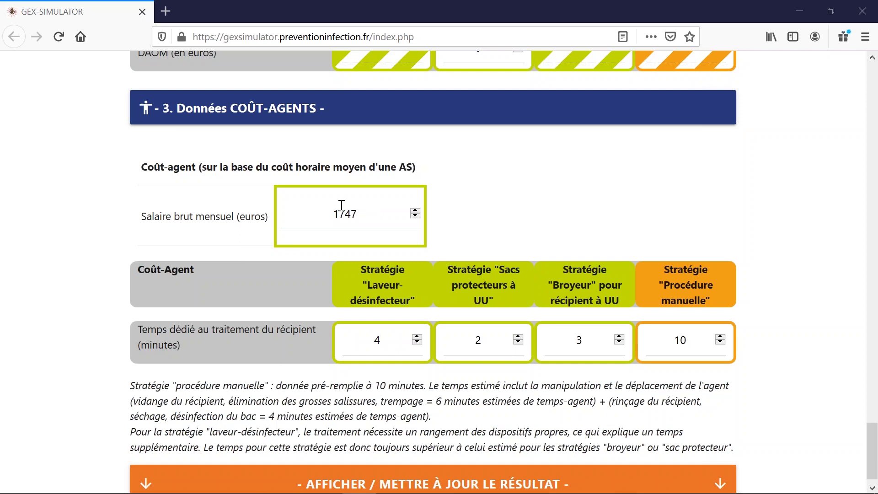
double_click(364, 215)
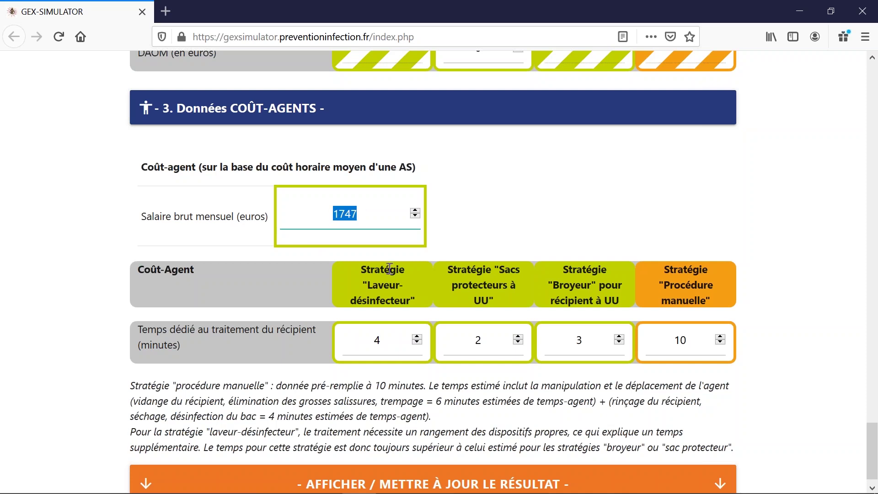
scroll(266, 272, down, 1)
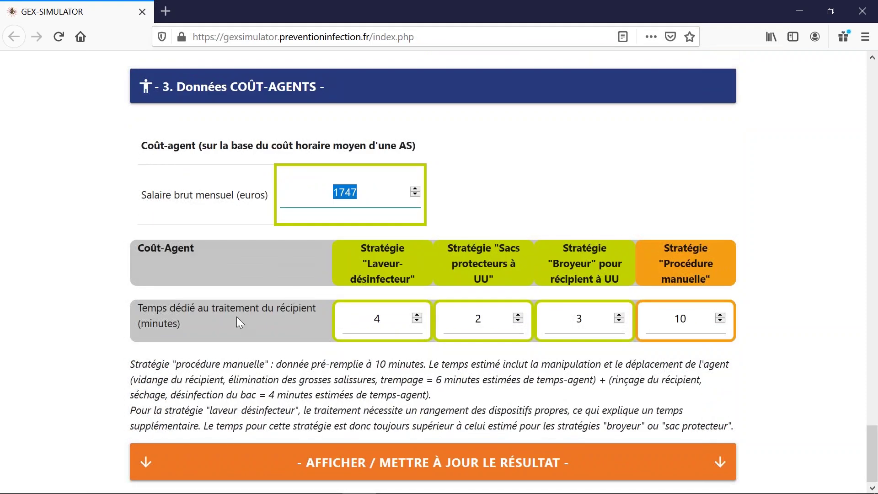
double_click(386, 321)
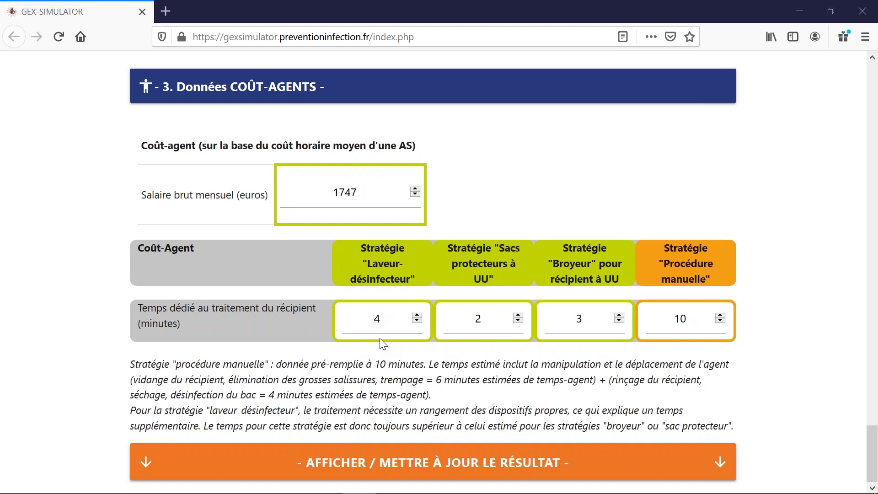
double_click(394, 323)
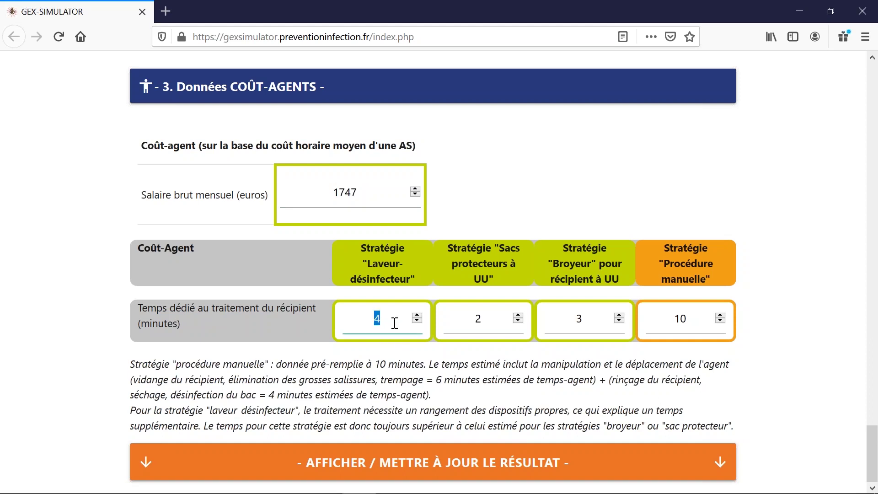
double_click(473, 326)
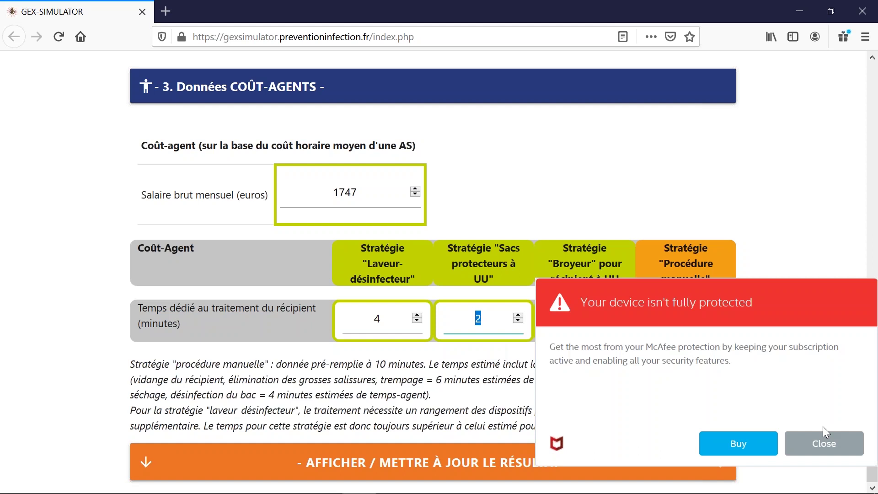
click(798, 453)
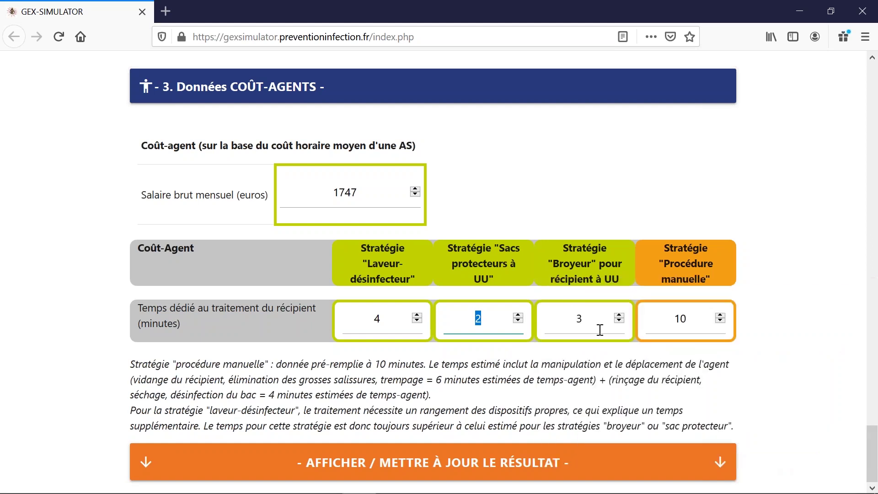
click(580, 325)
click(466, 408)
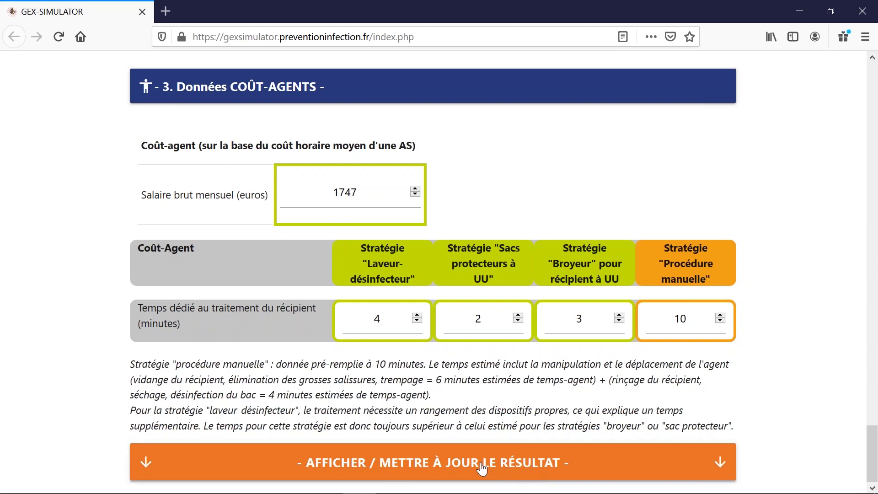
Choose "a) pour un ou plusieurs dispositifs utilisés / jour (gestion des selles et urines)" as the way to evaluate the strategies' total cost.
drag(875, 455, 876, 143)
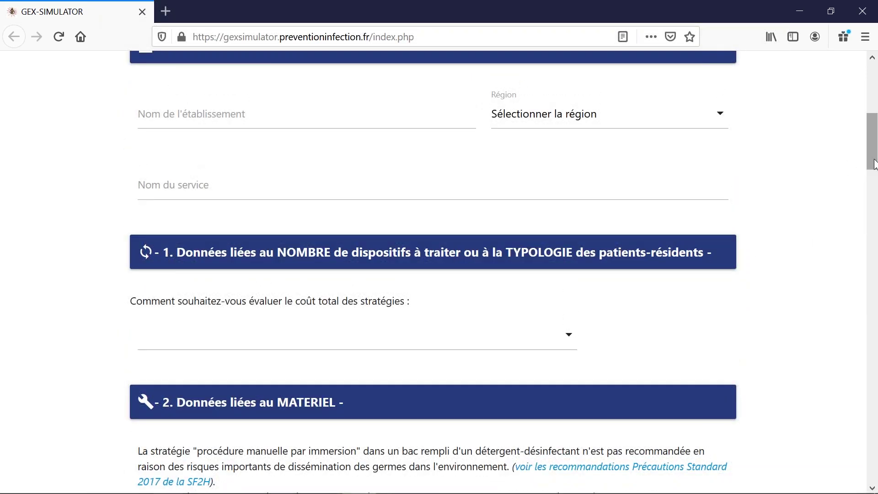
drag(874, 165, 874, 473)
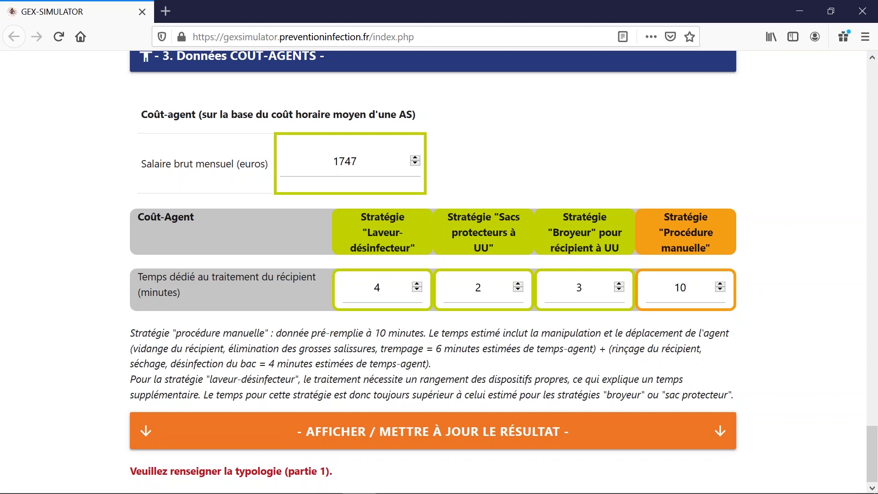
click(869, 189)
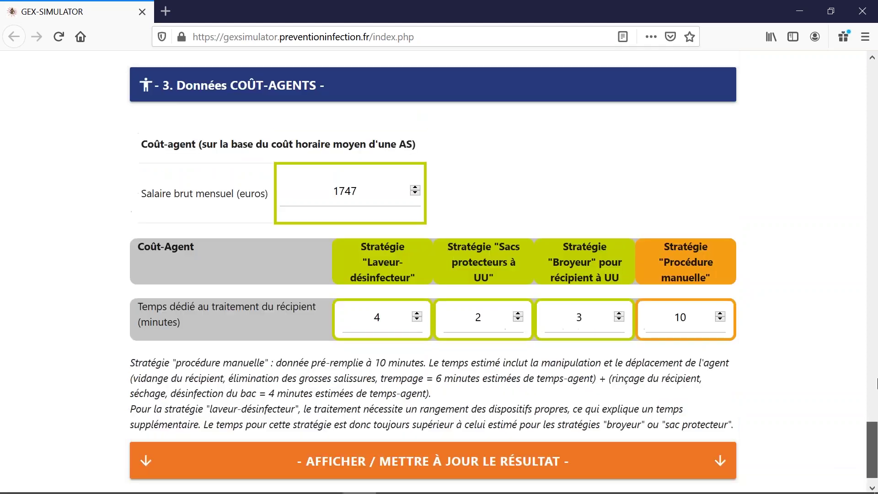
drag(869, 188, 869, 131)
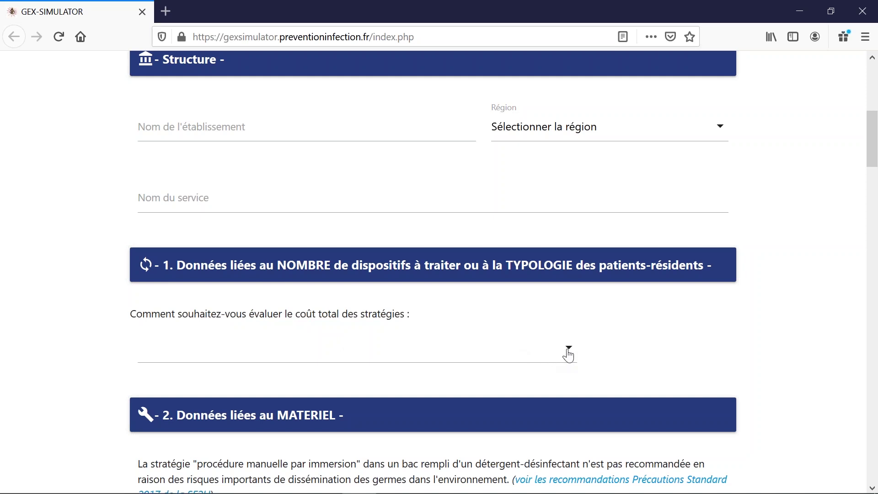
click(568, 354)
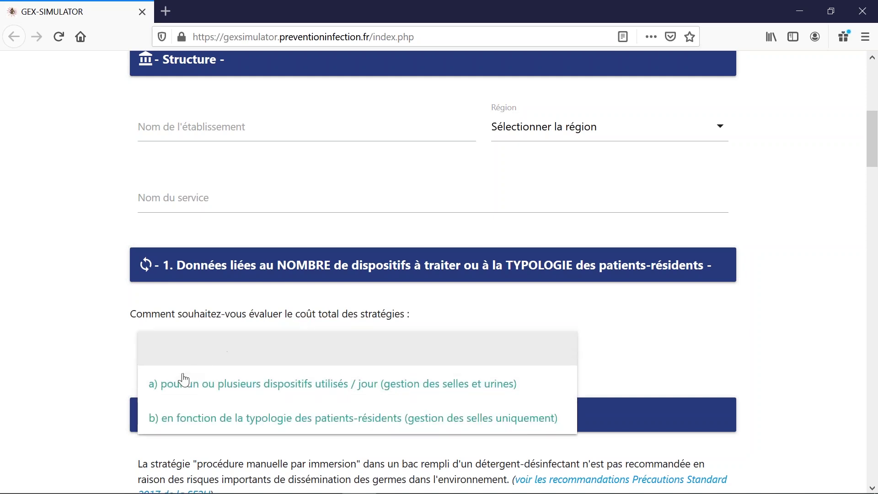
click(173, 392)
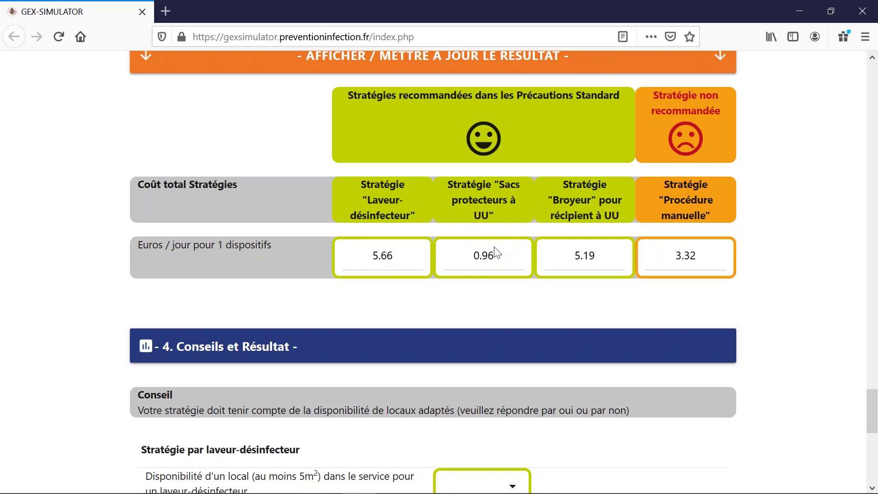